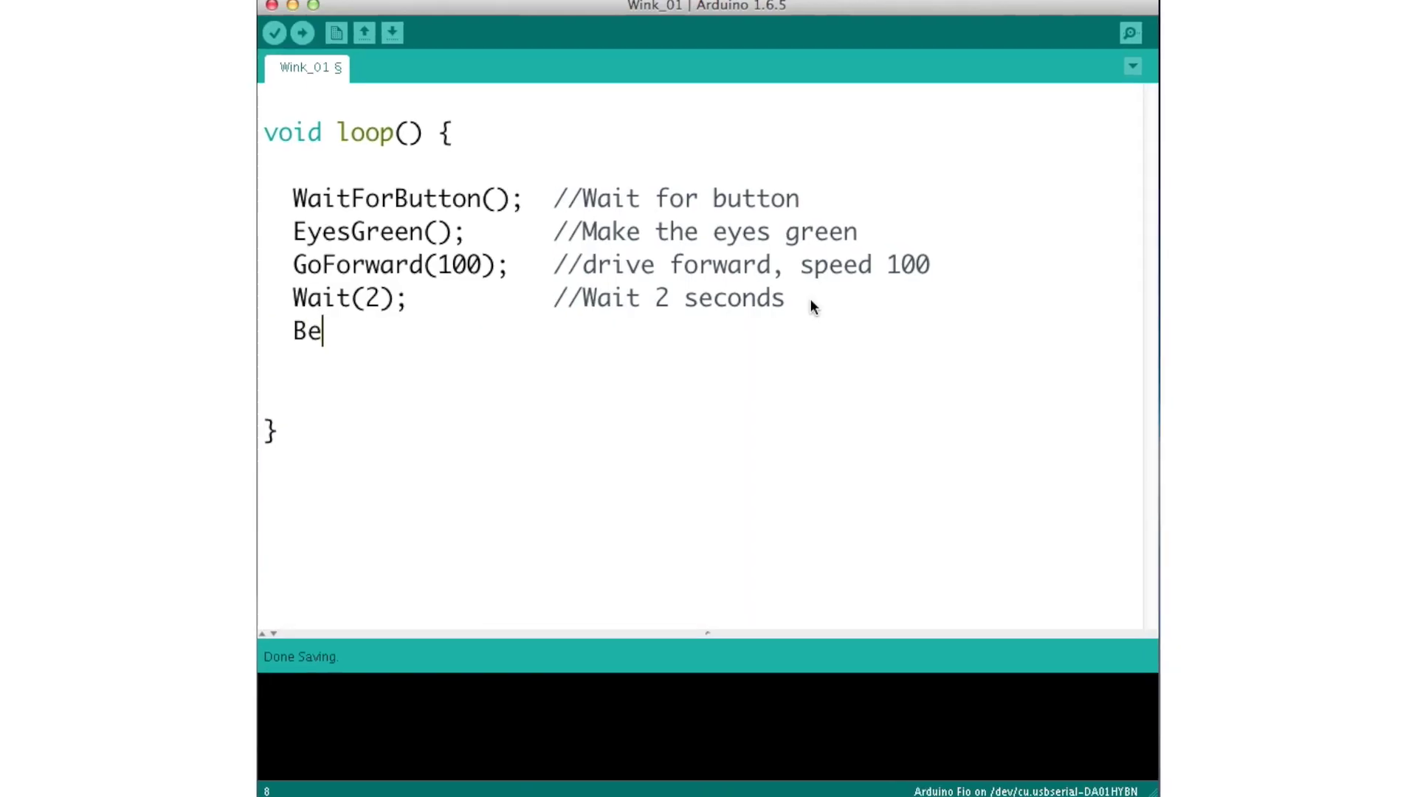
# - Add the Still(); //stop line and finish the //Wait 2 seconds comment, then start a new line
pyautogui.write('Still();    ')
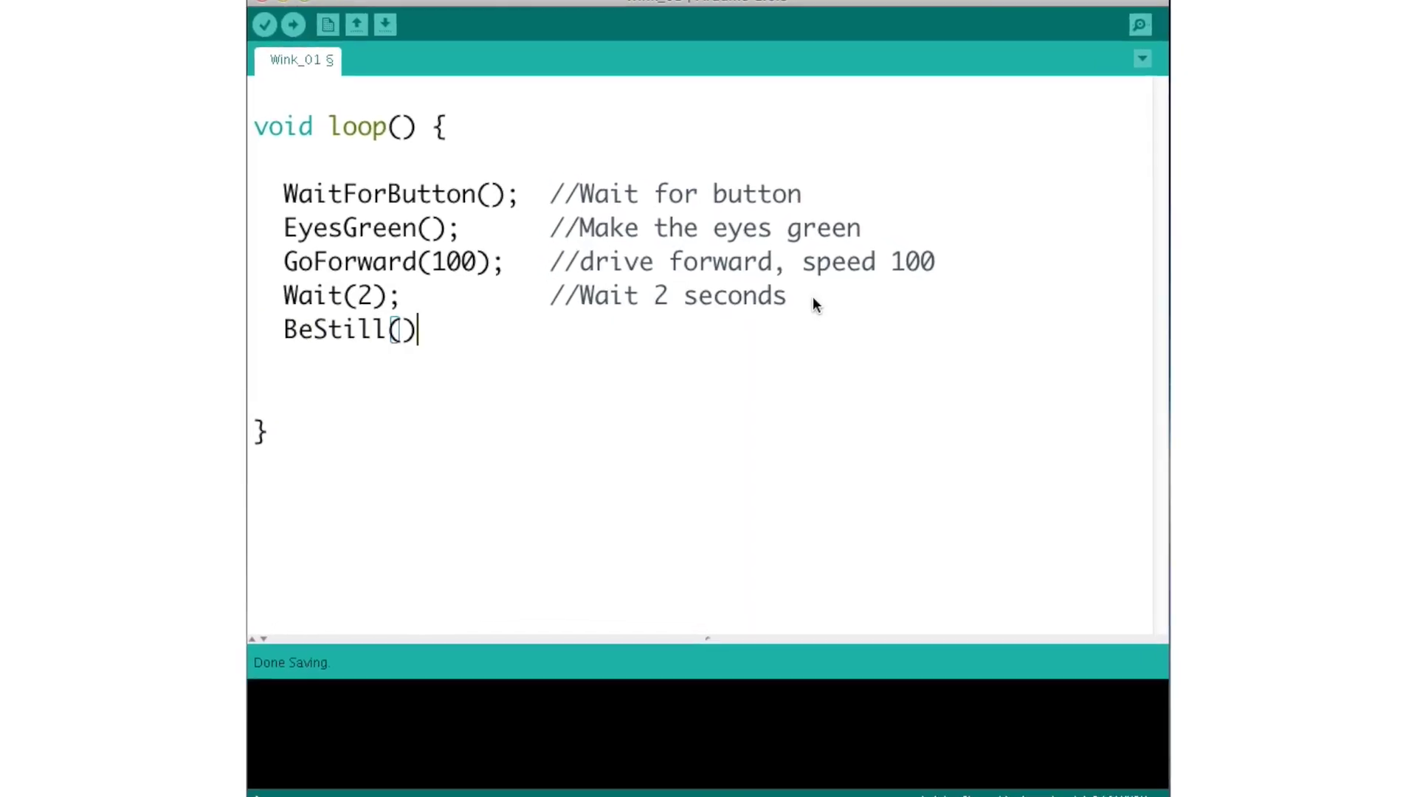
pyautogui.write('    //stop')
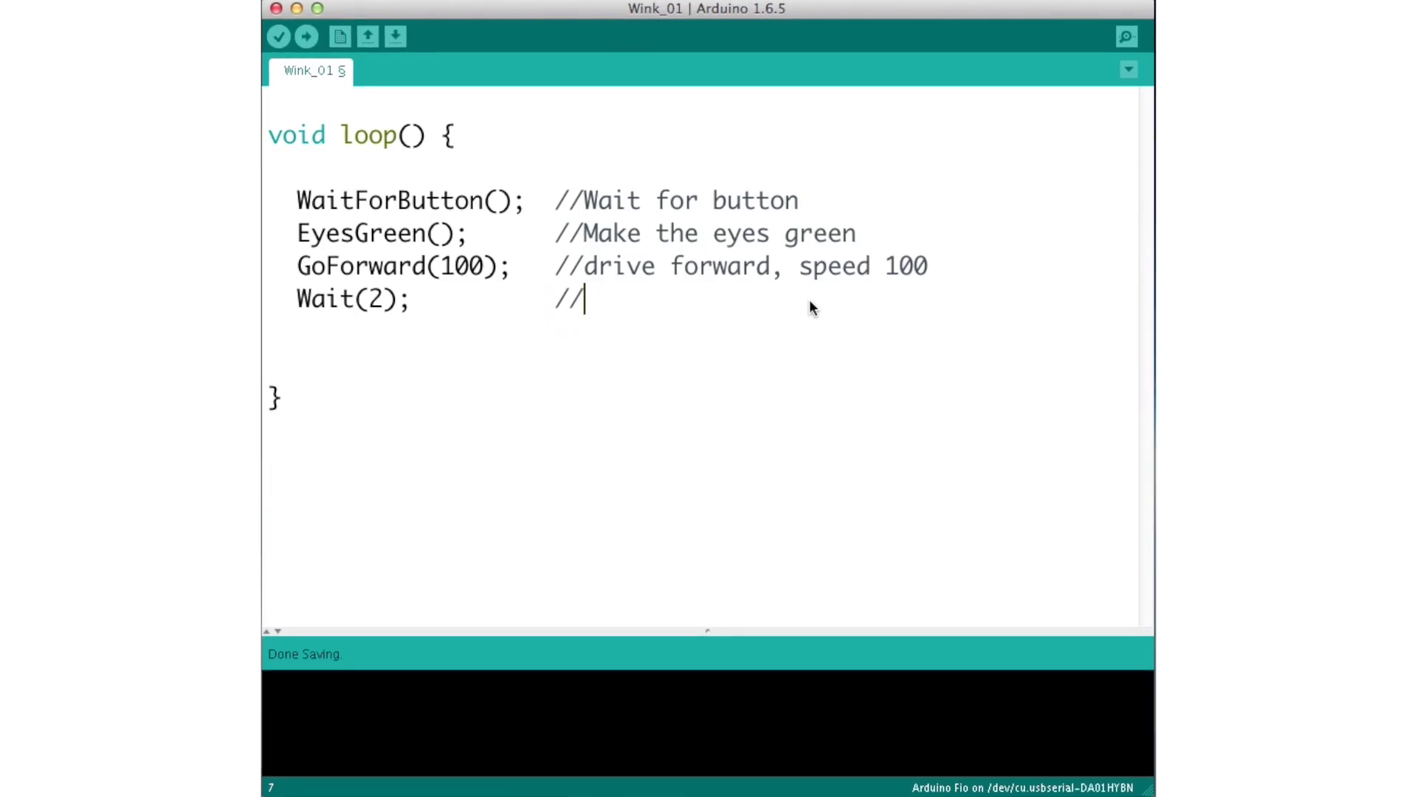
pyautogui.write('Wait 2 ')
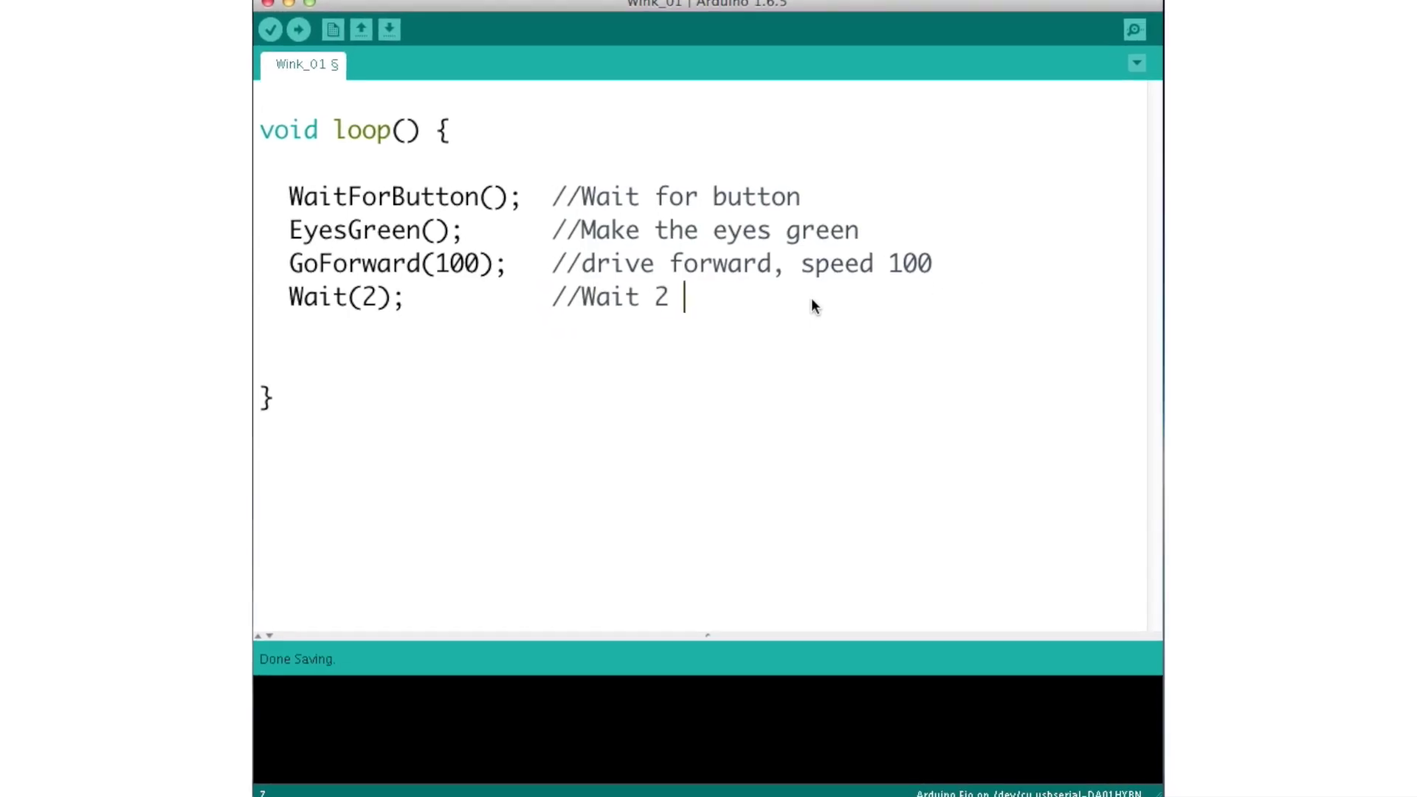
pyautogui.write('seconds')
pyautogui.press('Return')
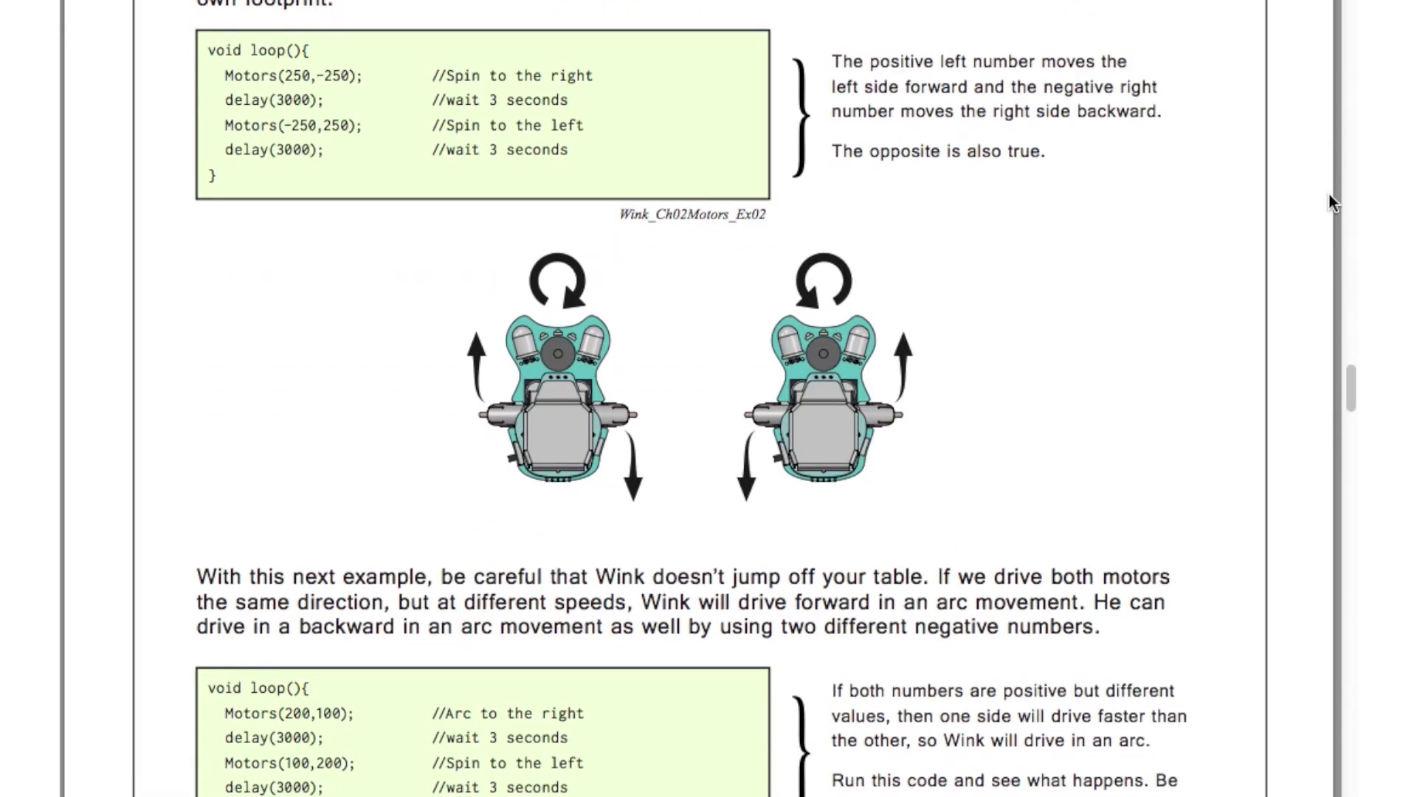
# - Scroll the lesson PDF from the spin examples down to the arc-driving Motors example
pyautogui.scroll(-5, 1329, 194)
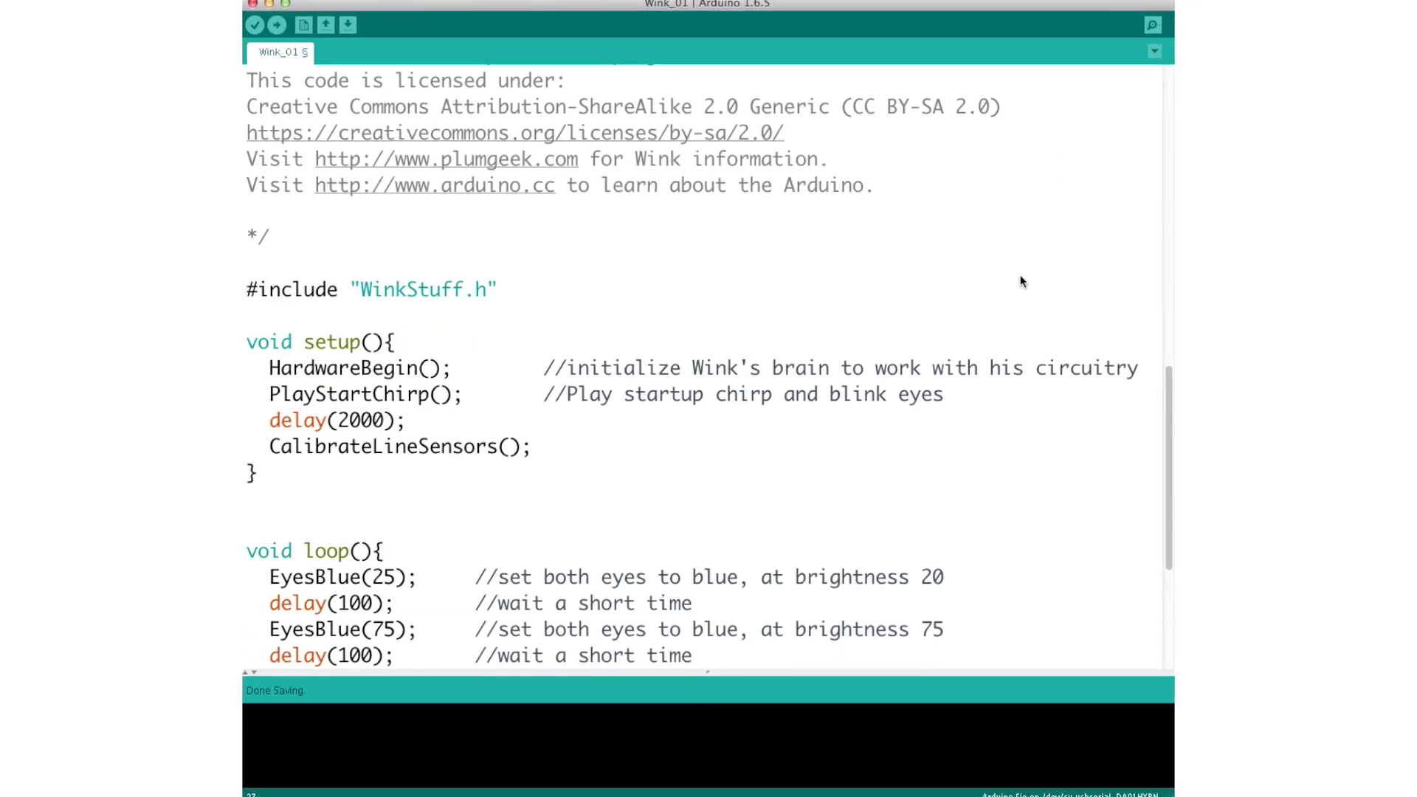
# - Comment the RightOn(); line below Wait(0.5) with '//Turn right eye back on'
pyautogui.scroll(-3, 1068, 283)
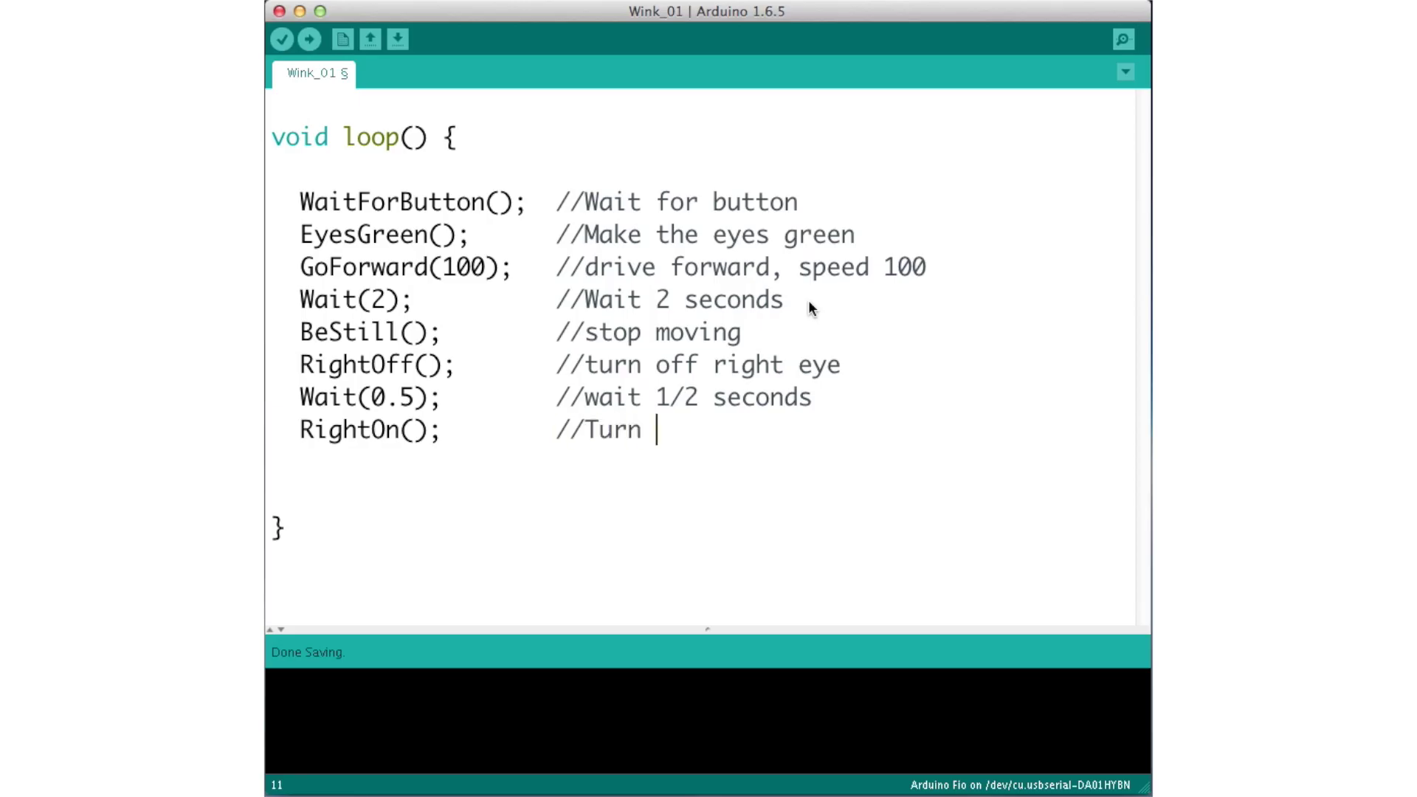
pyautogui.write('eye back on')
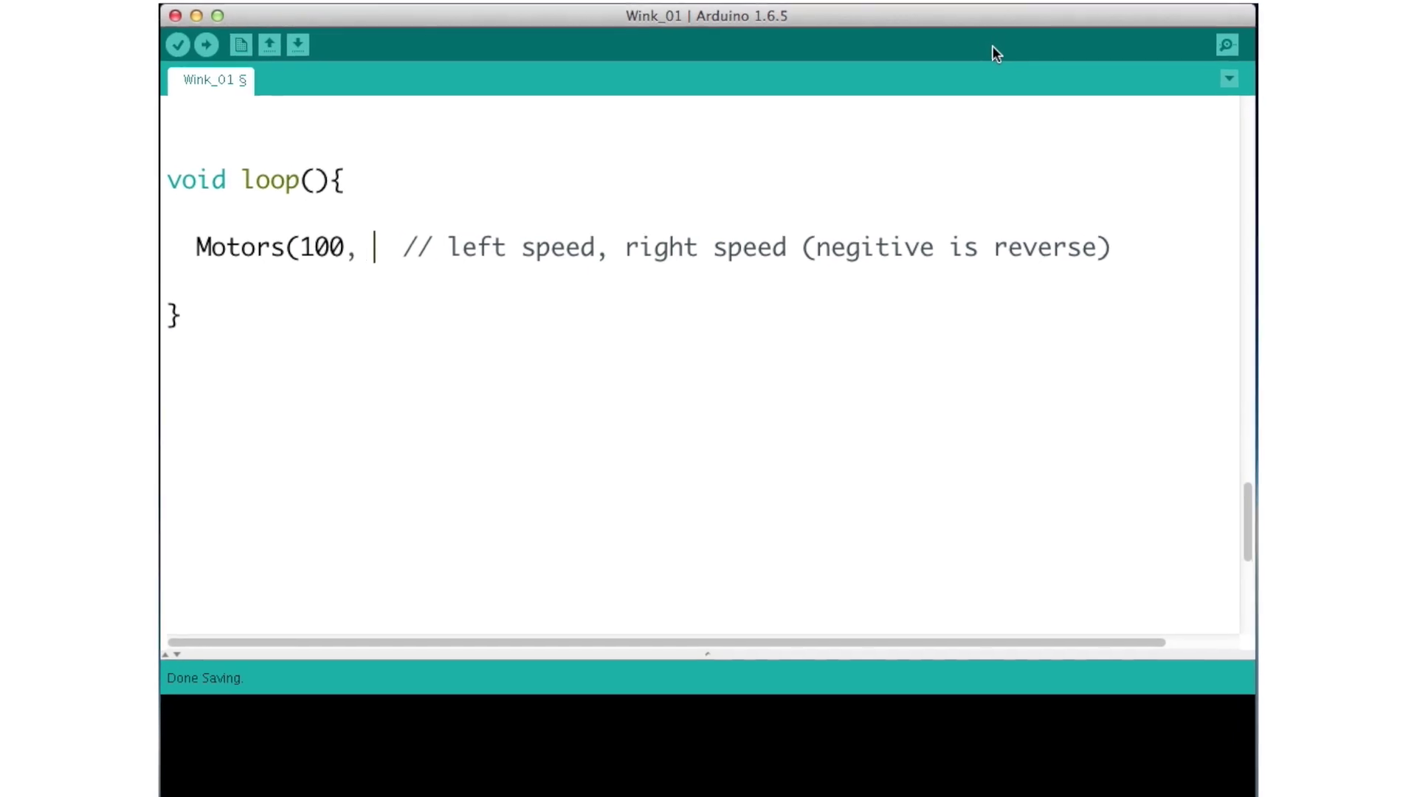
# - Complete the call as Motors(100, 150); for left speed 100 and right speed 150
pyautogui.write('50);')
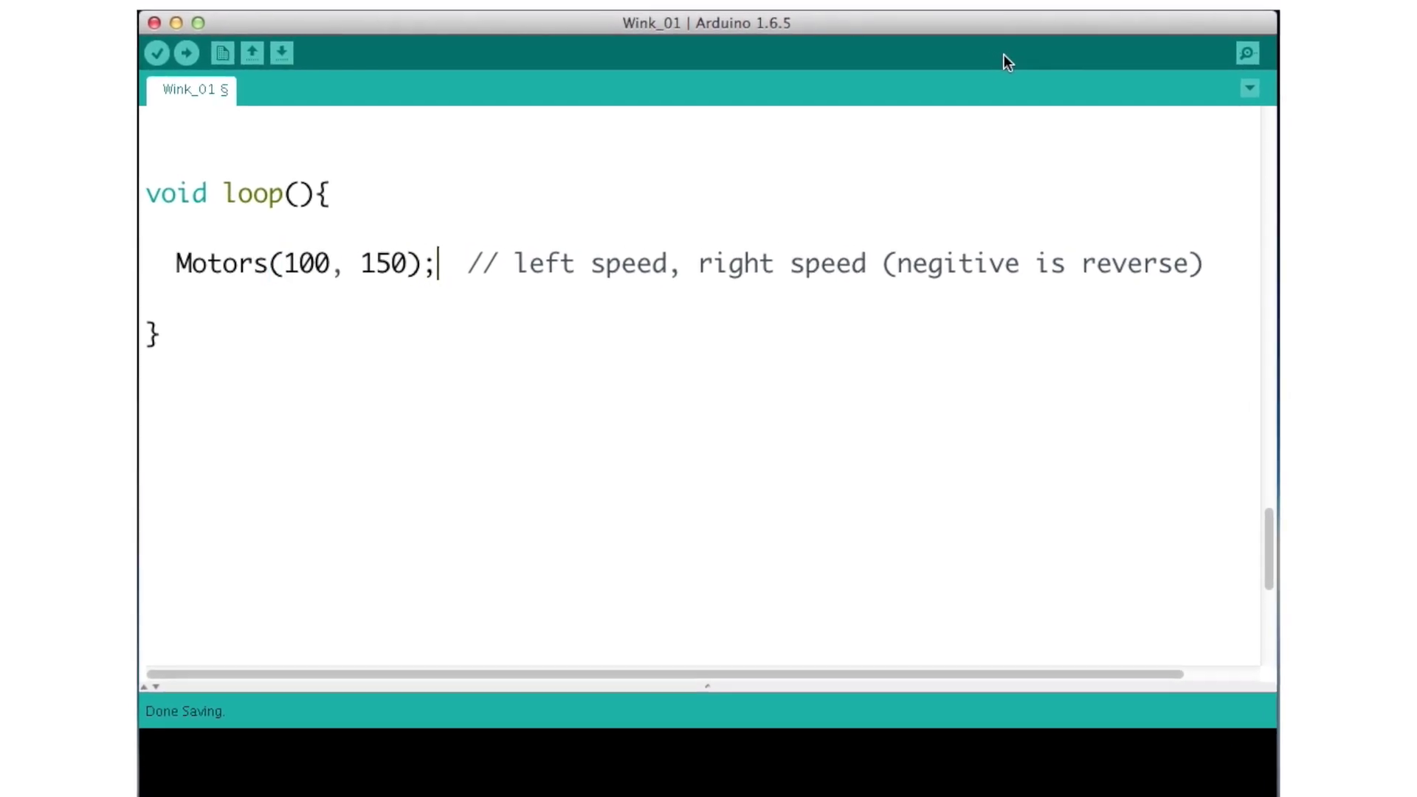